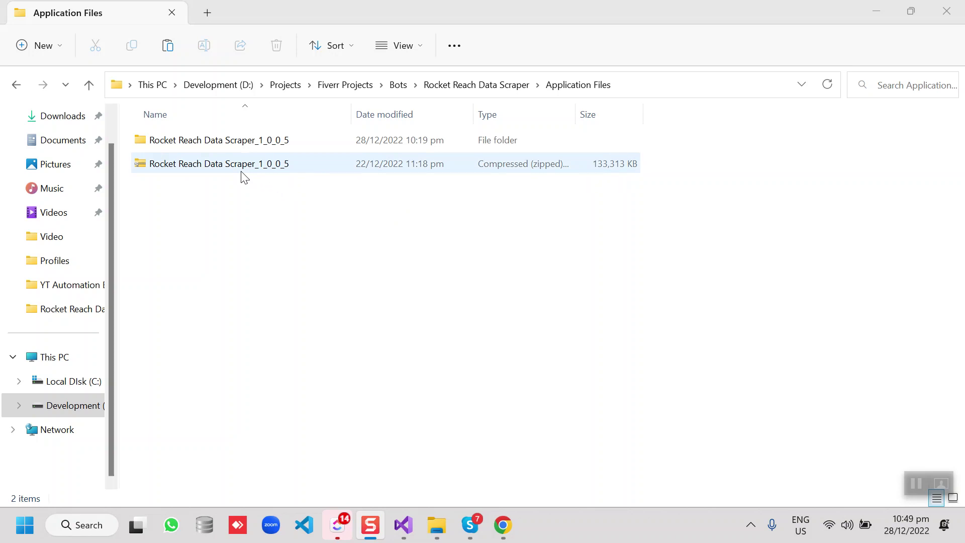
# Select the zipped Rocket Reach Data Scraper_1_0_0_5 archive in the Application Files folder
pyautogui.click(185, 173)
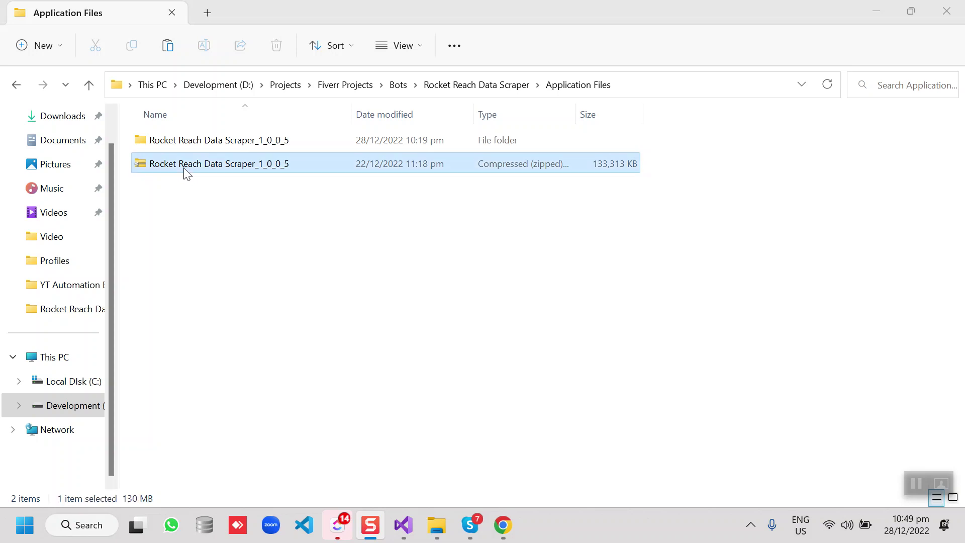
# Launch the Rocket Reach Data Scraper application from the unpacked 1_0_0_5 folder
pyautogui.doubleClick(217, 146)
pyautogui.scroll(-10, 269, 318)
pyautogui.scroll(-5, 270, 319)
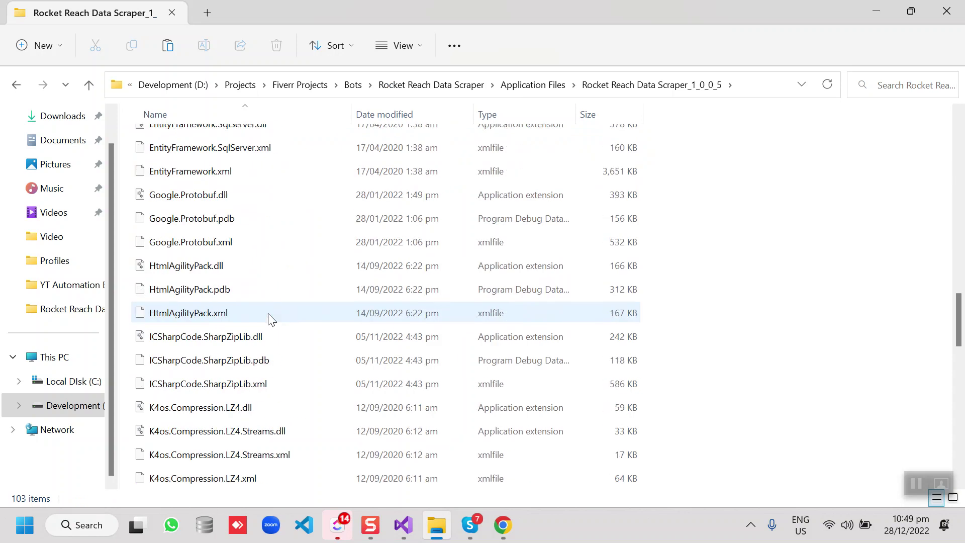
pyautogui.scroll(-3, 269, 318)
pyautogui.scroll(-6, 269, 319)
pyautogui.scroll(2, 268, 316)
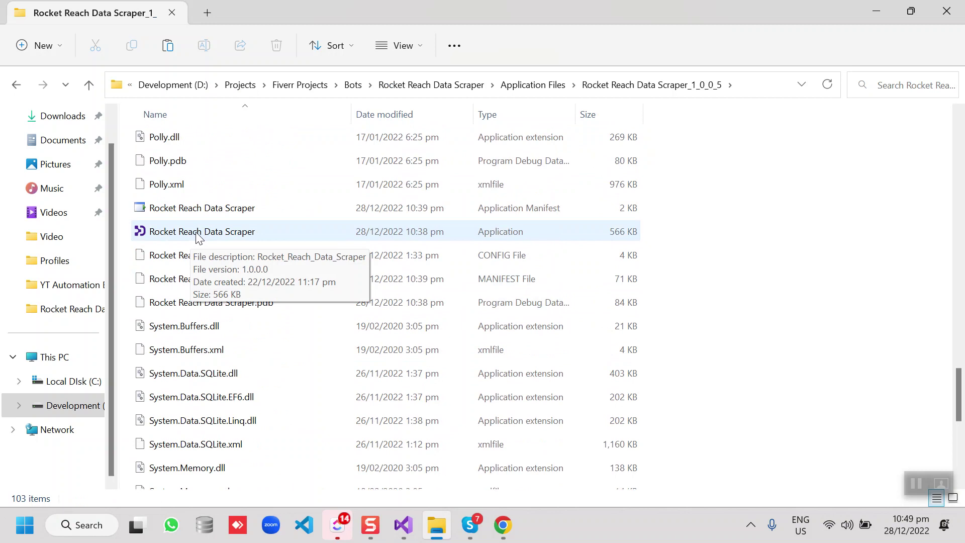
pyautogui.click(216, 236)
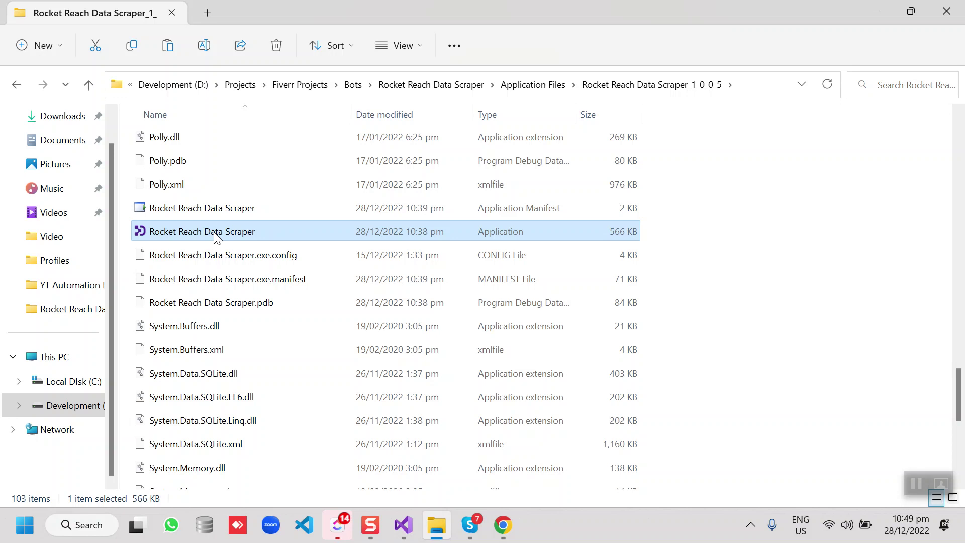
pyautogui.doubleClick(216, 236)
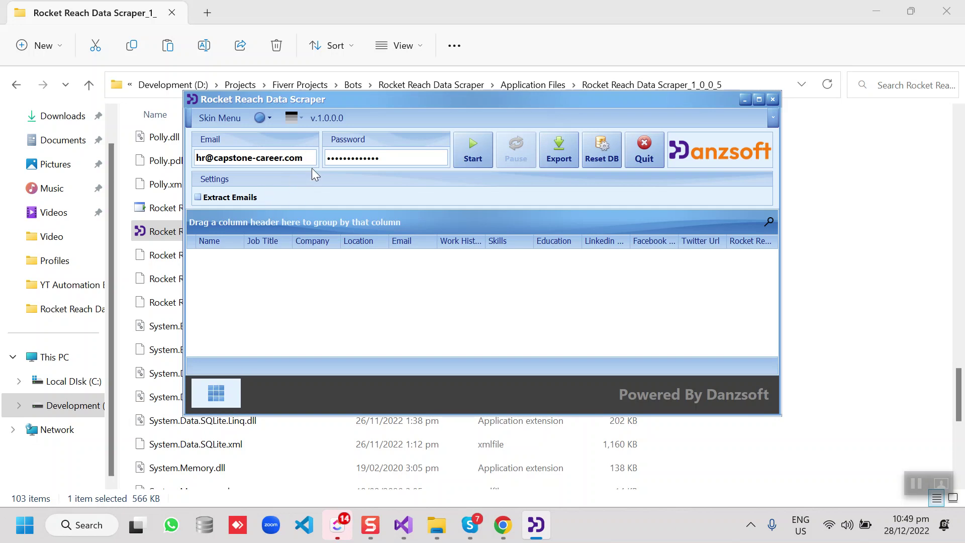
# Enable Extract Emails and start the scraper with the prefilled login
pyautogui.click(229, 199)
pyautogui.click(481, 148)
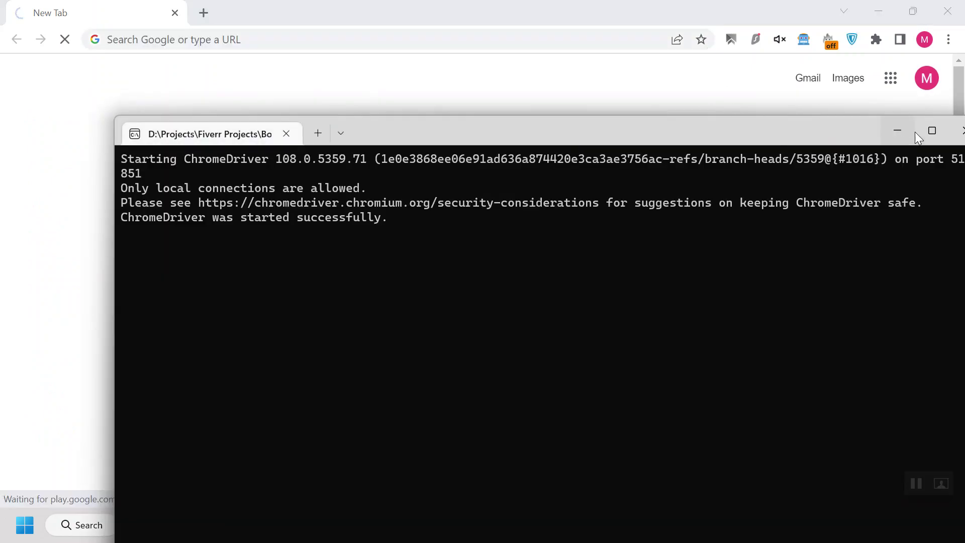
# Minimize the ChromeDriver console and move the Information prompt aside
pyautogui.click(896, 131)
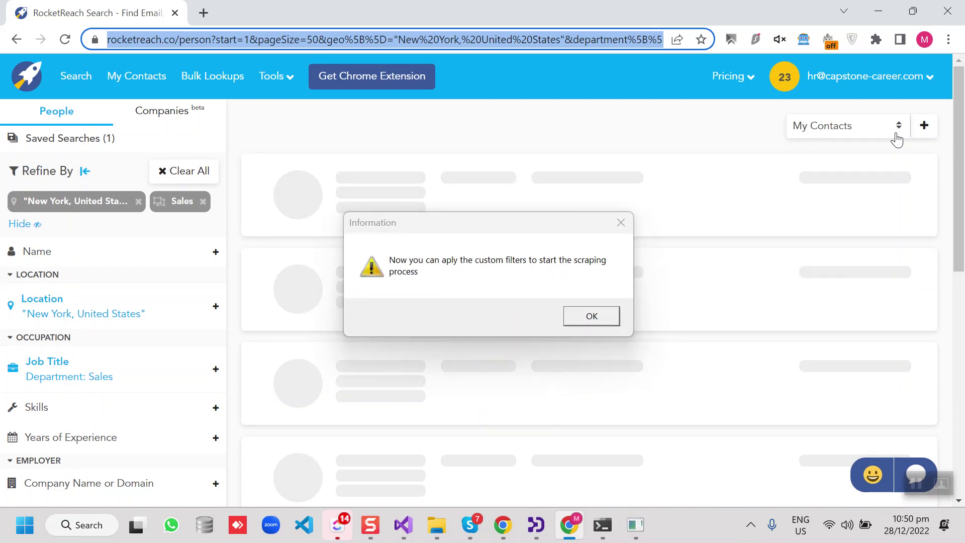
pyautogui.moveTo(428, 231); pyautogui.dragTo(579, 154)
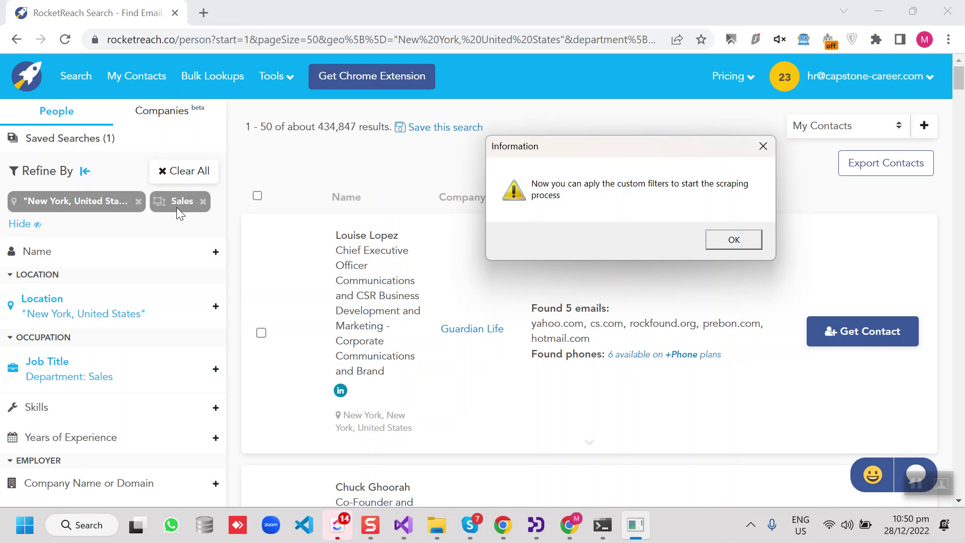
pyautogui.scroll(-1, 192, 337)
pyautogui.scroll(-1, 192, 337)
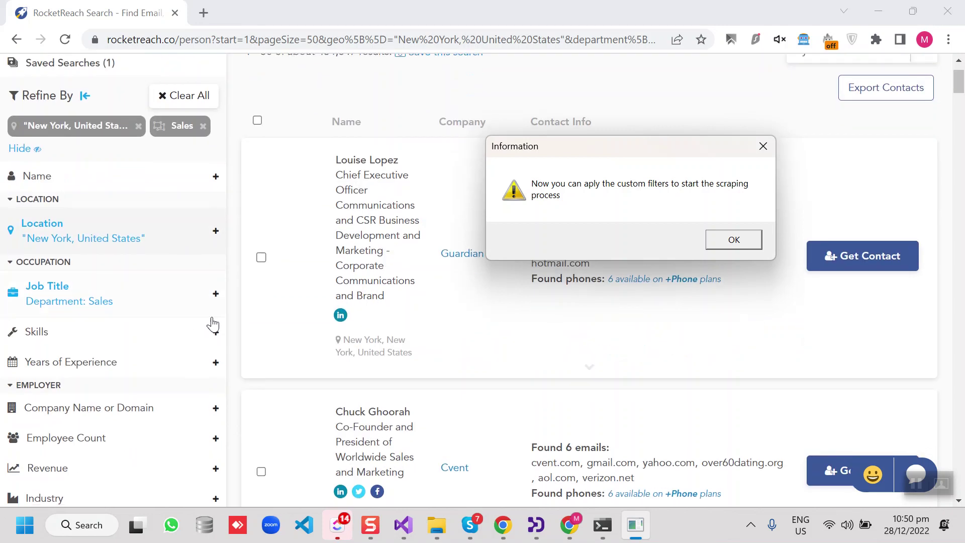
# Add a C-Level filter under Job Title, cutting results to about 3,264, then dismiss the prompt
pyautogui.click(214, 299)
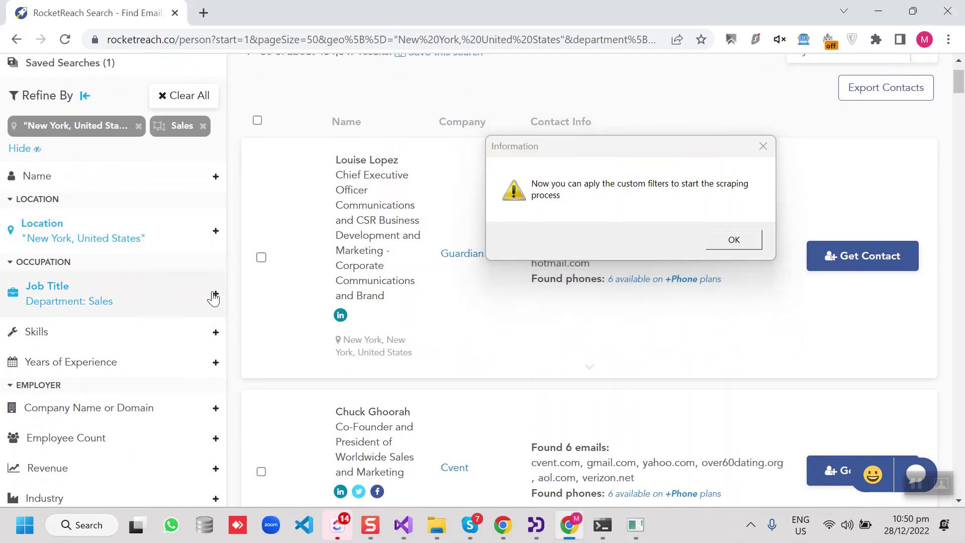
pyautogui.click(213, 291)
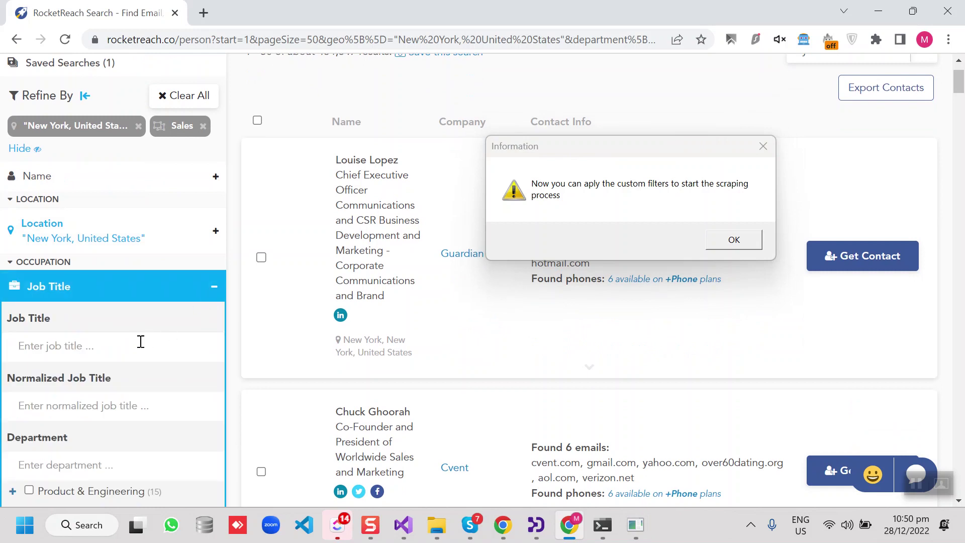
pyautogui.scroll(-3, 140, 342)
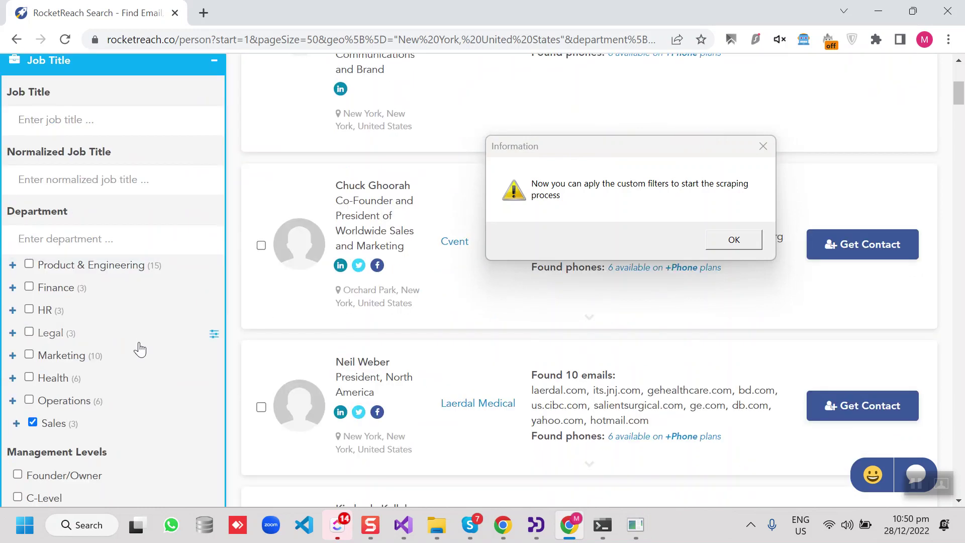
pyautogui.scroll(-1, 140, 349)
pyautogui.scroll(-1, 140, 348)
pyautogui.scroll(-1, 139, 349)
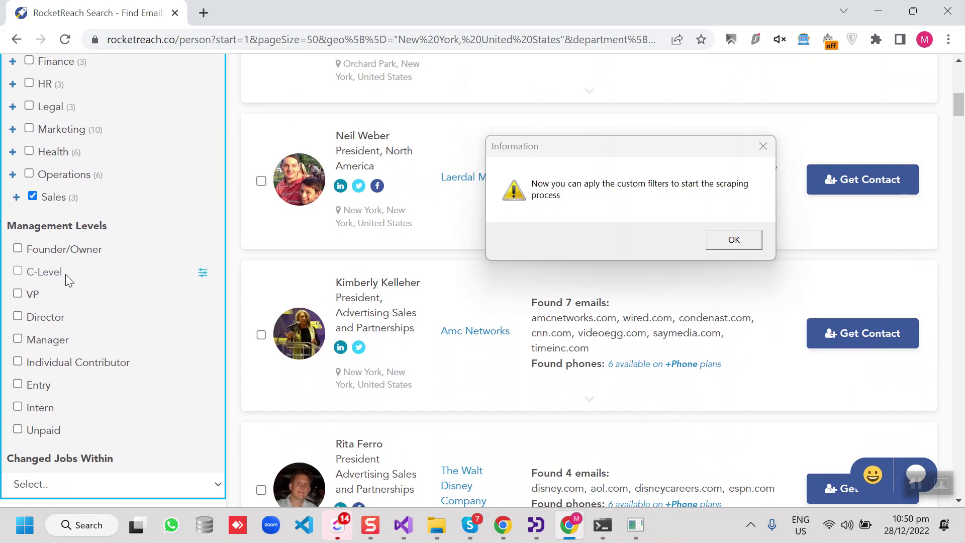
pyautogui.click(66, 278)
pyautogui.scroll(1, 144, 298)
pyautogui.scroll(2, 162, 300)
pyautogui.scroll(3, 162, 300)
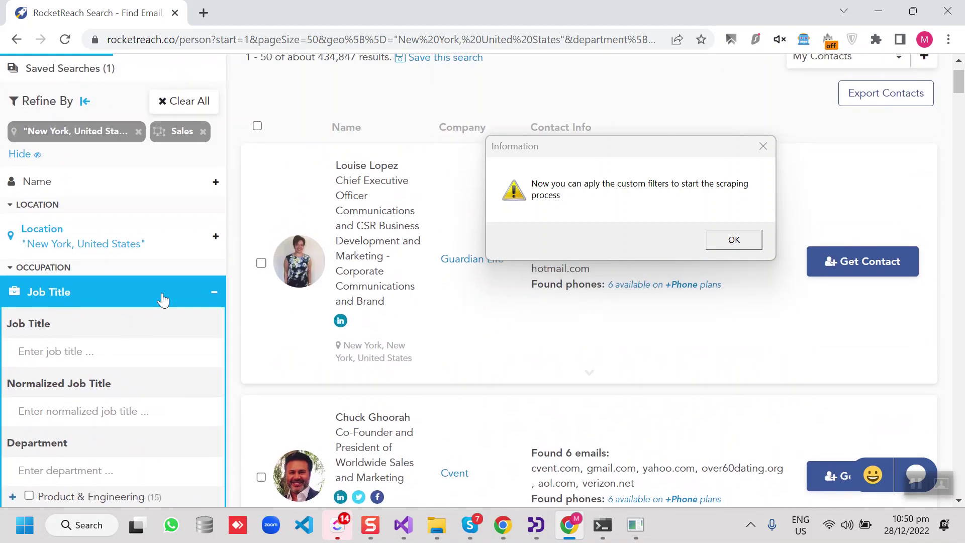
pyautogui.scroll(1, 163, 300)
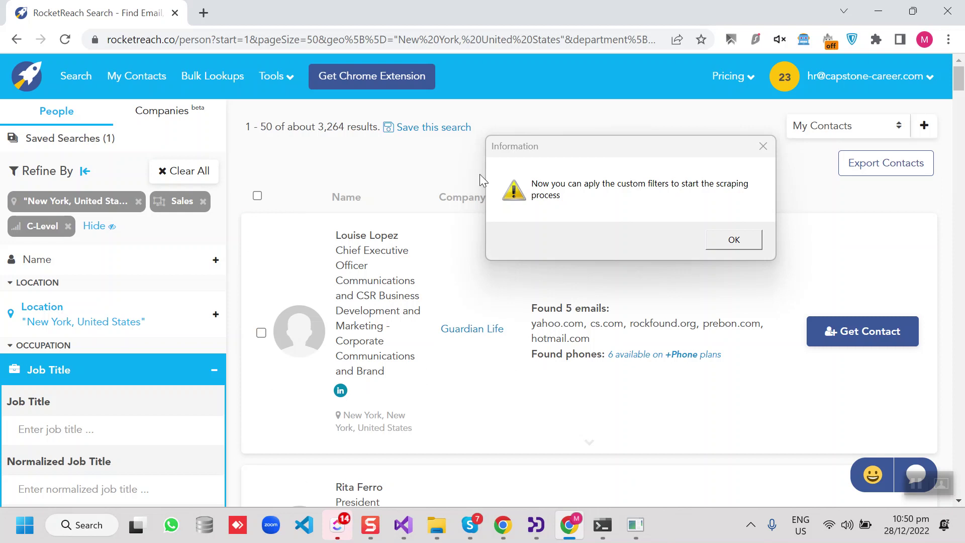
pyautogui.moveTo(573, 155); pyautogui.dragTo(416, 198)
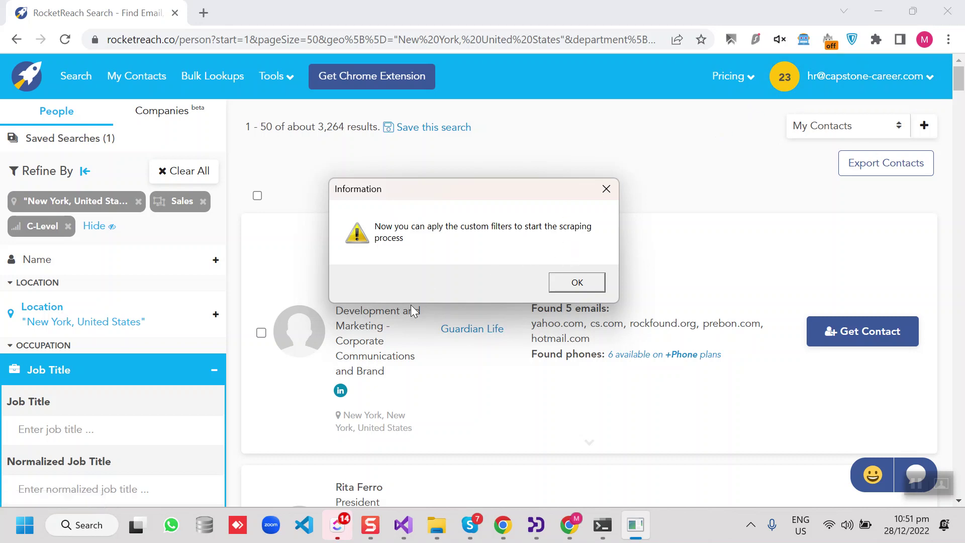
pyautogui.click(577, 283)
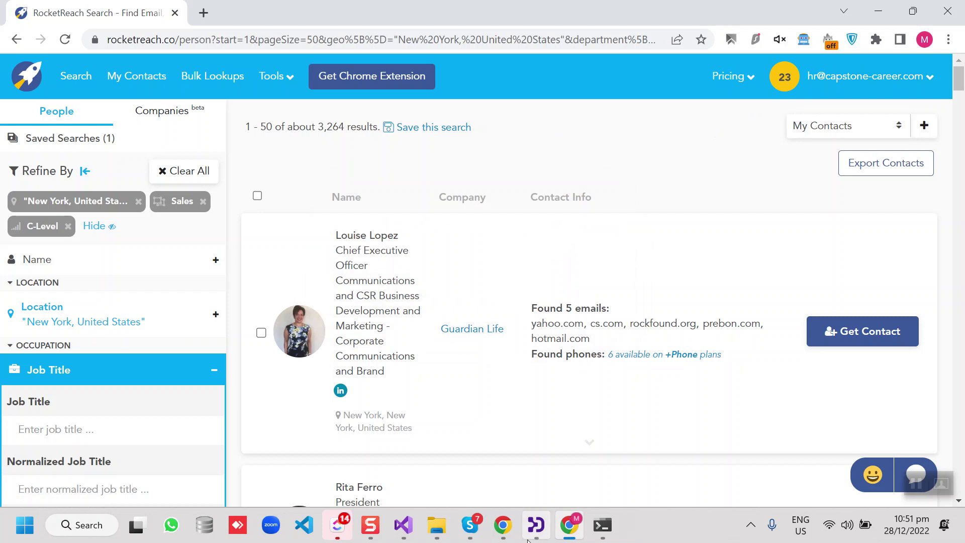
# Show a row Count in the scraper grid footer, then return to the RocketReach page
pyautogui.click(530, 538)
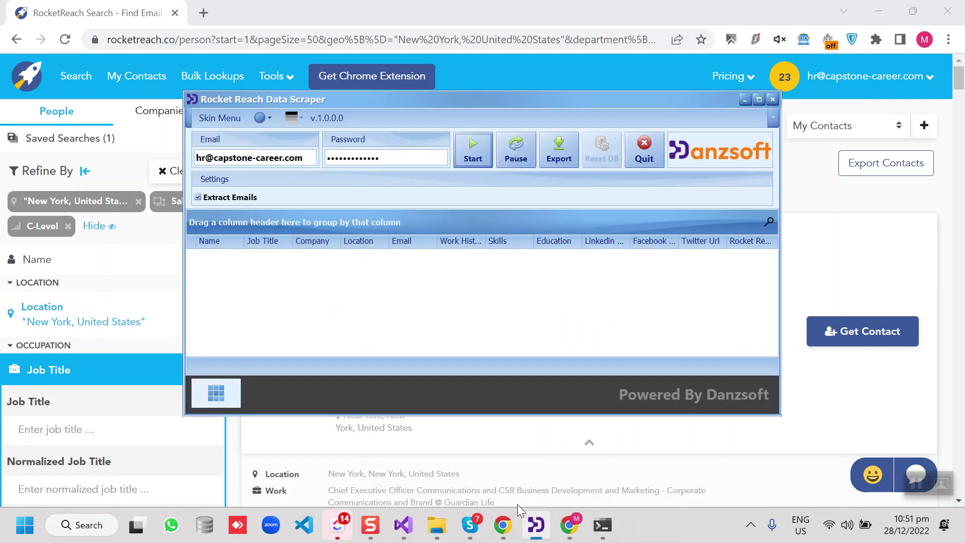
pyautogui.moveTo(478, 98); pyautogui.dragTo(427, 90)
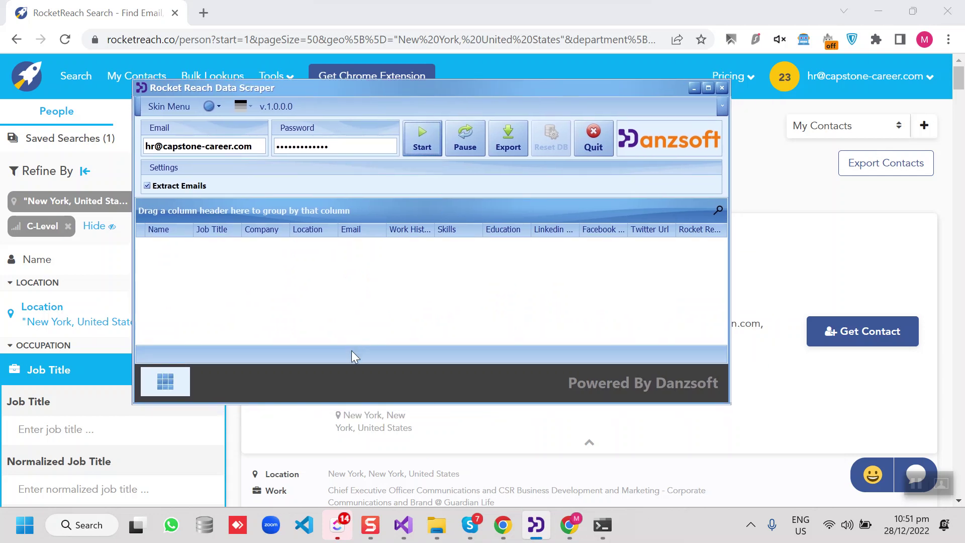
pyautogui.rightClick(352, 352)
pyautogui.click(389, 413)
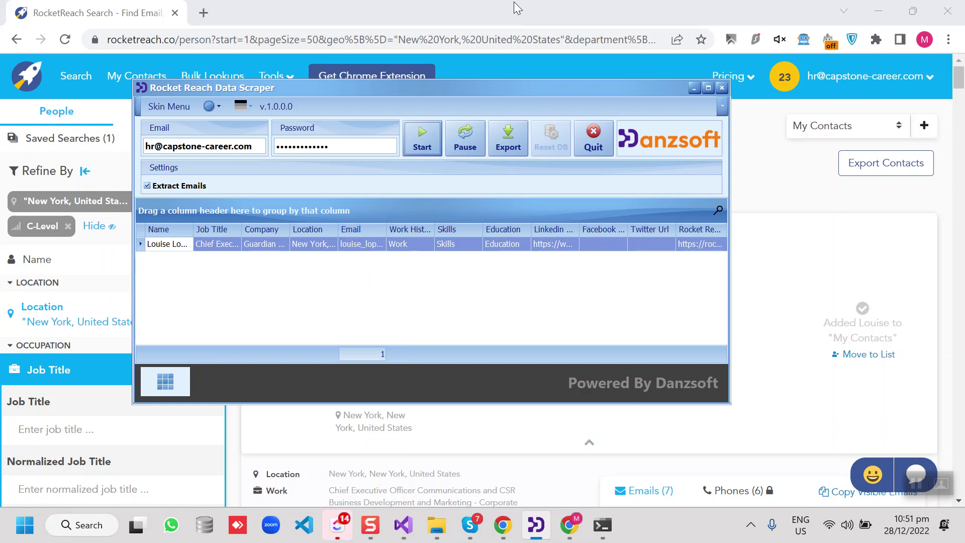
pyautogui.click(498, 9)
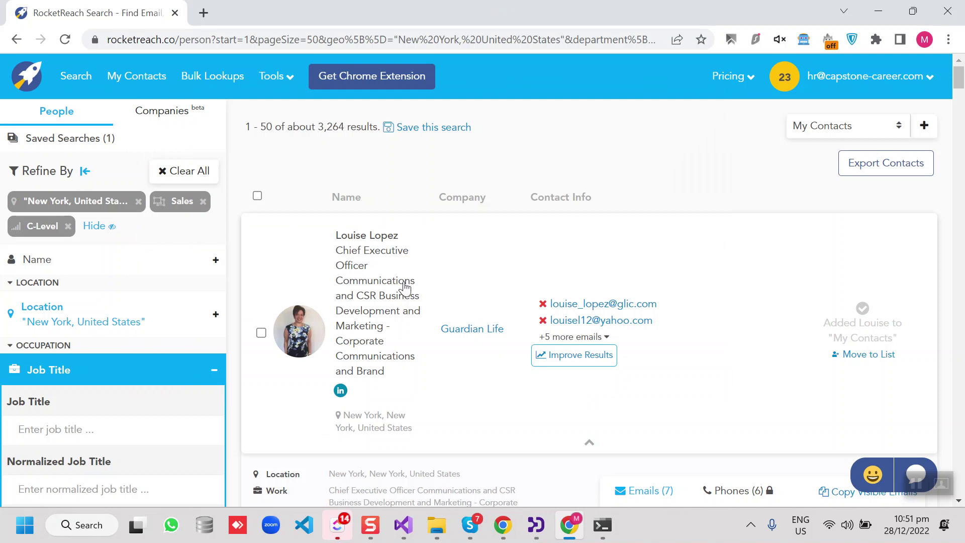
# Bring the scraper forward and widen its window so all contact columns show
pyautogui.click(536, 526)
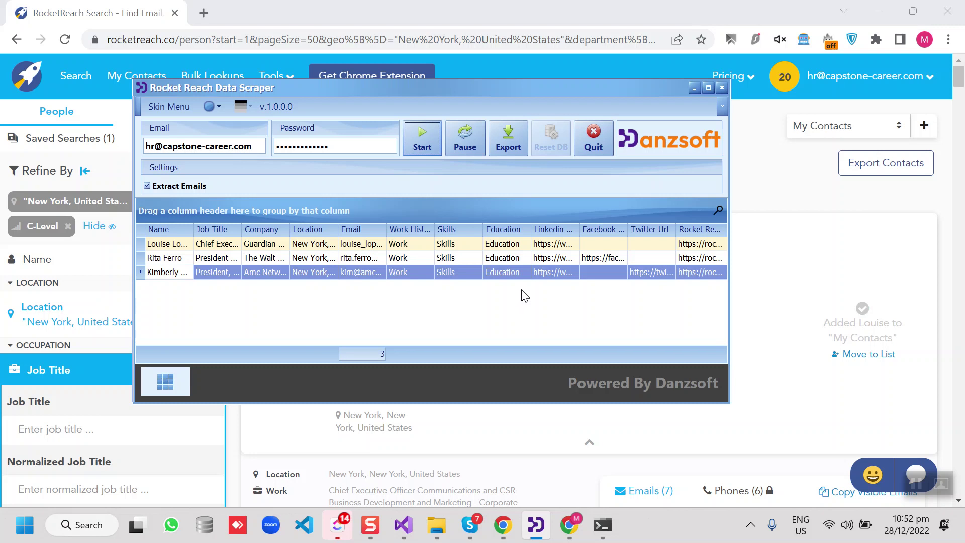
pyautogui.moveTo(731, 304); pyautogui.dragTo(831, 309)
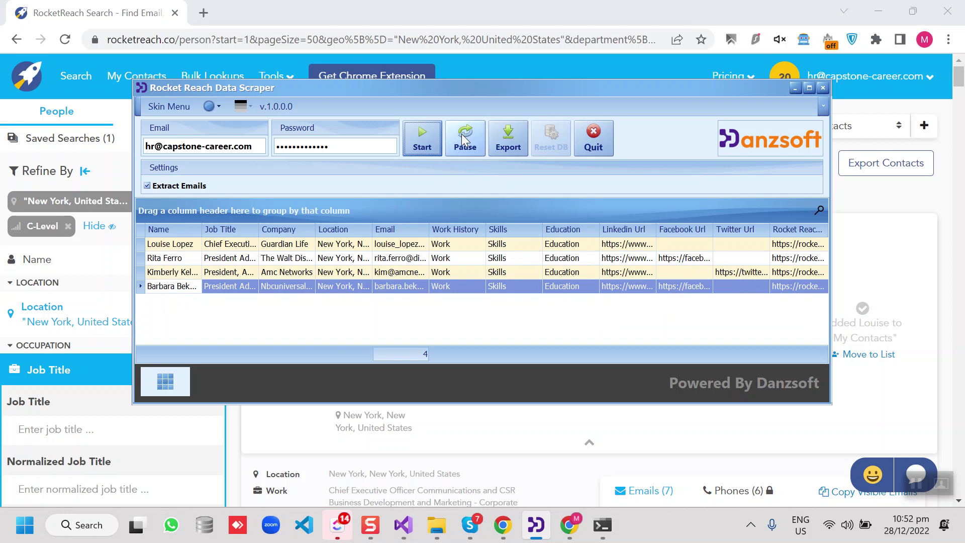
# Open the Export dialog for the four scraped contacts
pyautogui.click(505, 144)
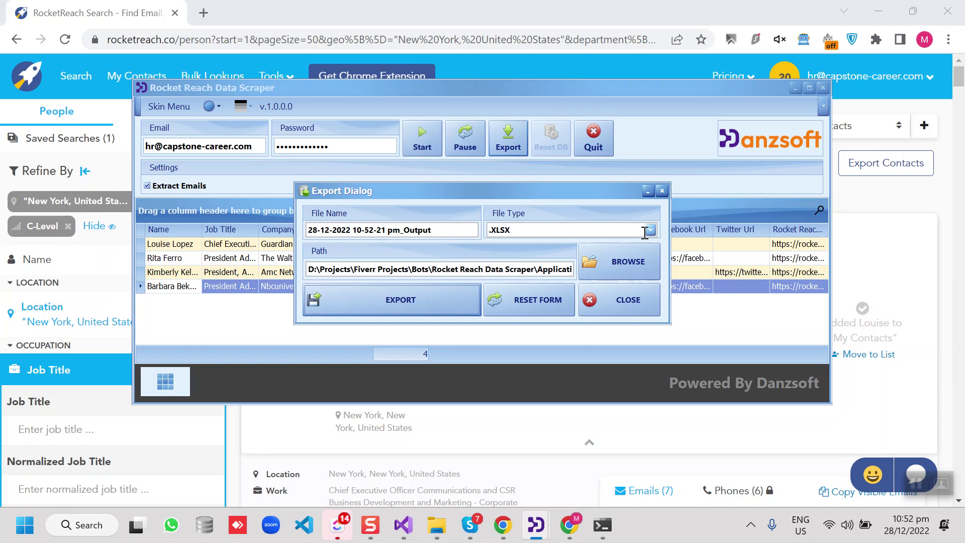
# Export the contacts as an .XLSX file and agree to open it
pyautogui.click(650, 230)
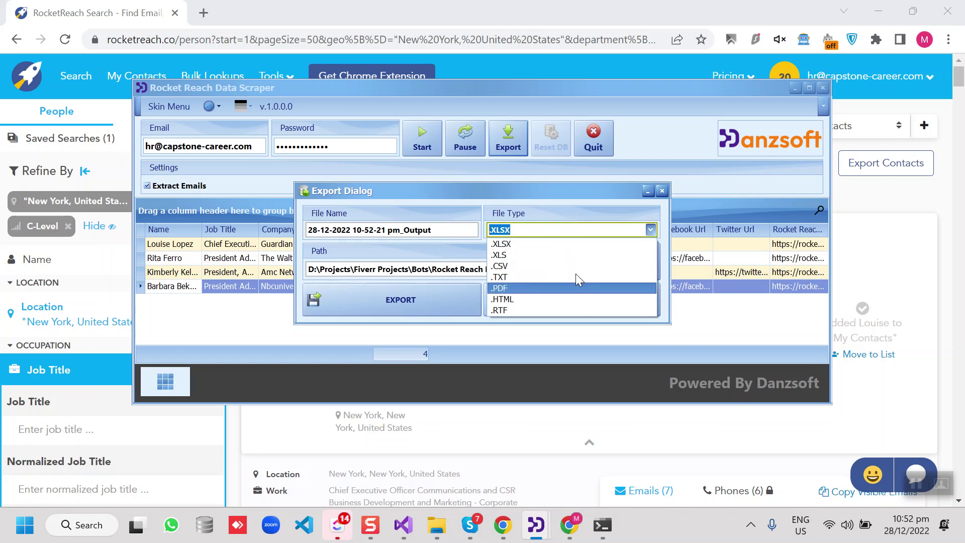
pyautogui.click(562, 243)
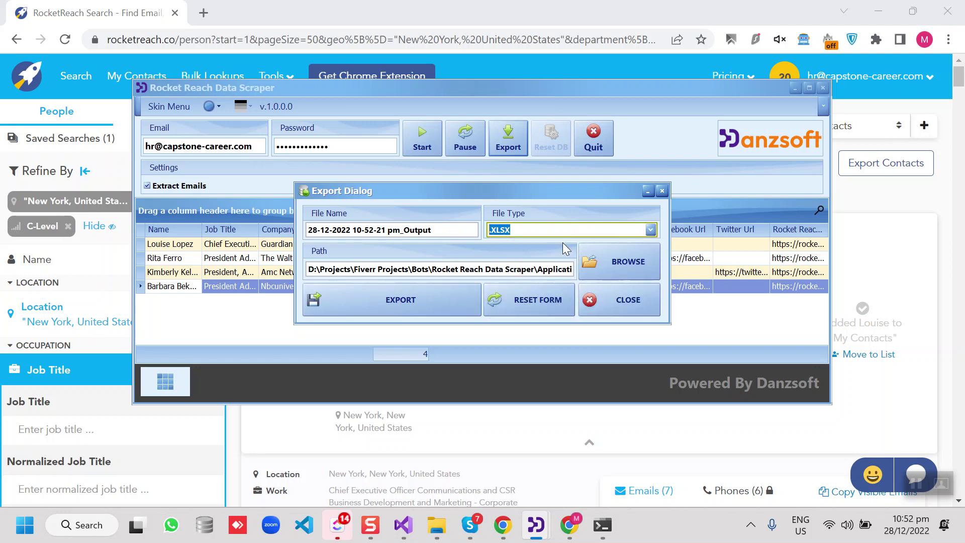
pyautogui.click(405, 303)
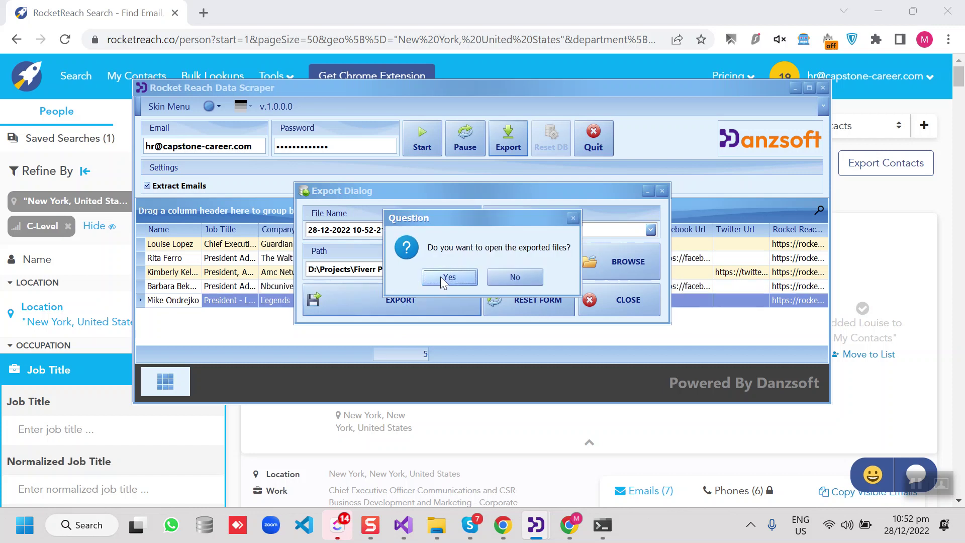
pyautogui.click(441, 277)
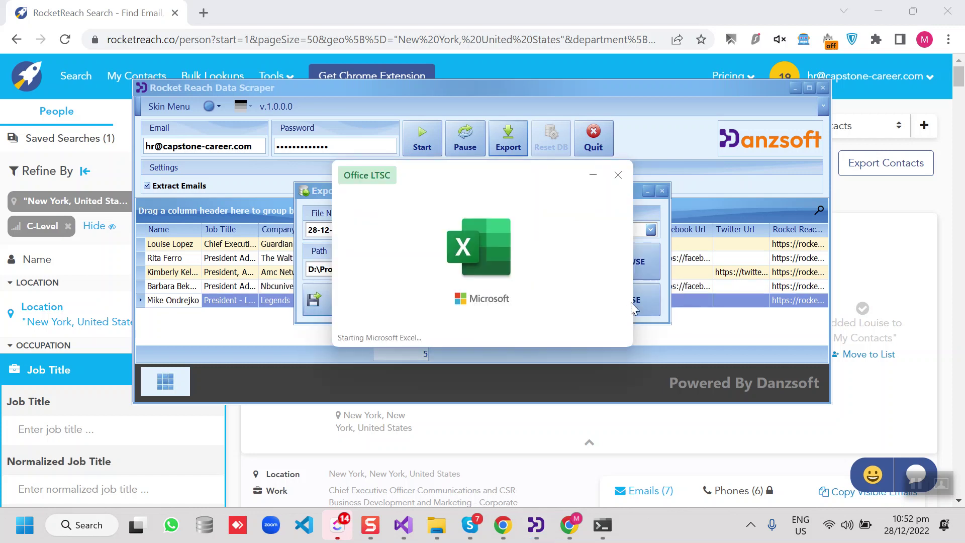
pyautogui.click(632, 303)
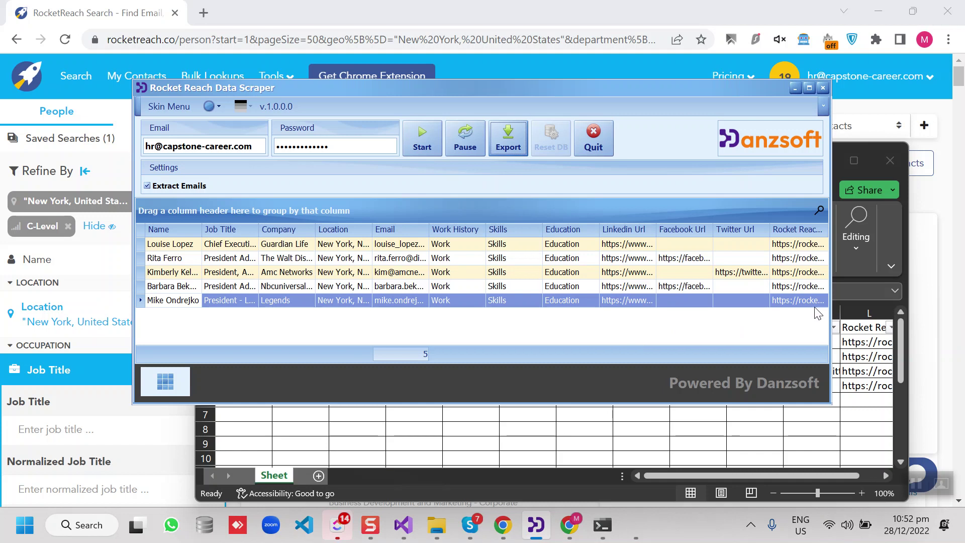
# Maximize Excel and widen every column of the exported sheet
pyautogui.click(855, 160)
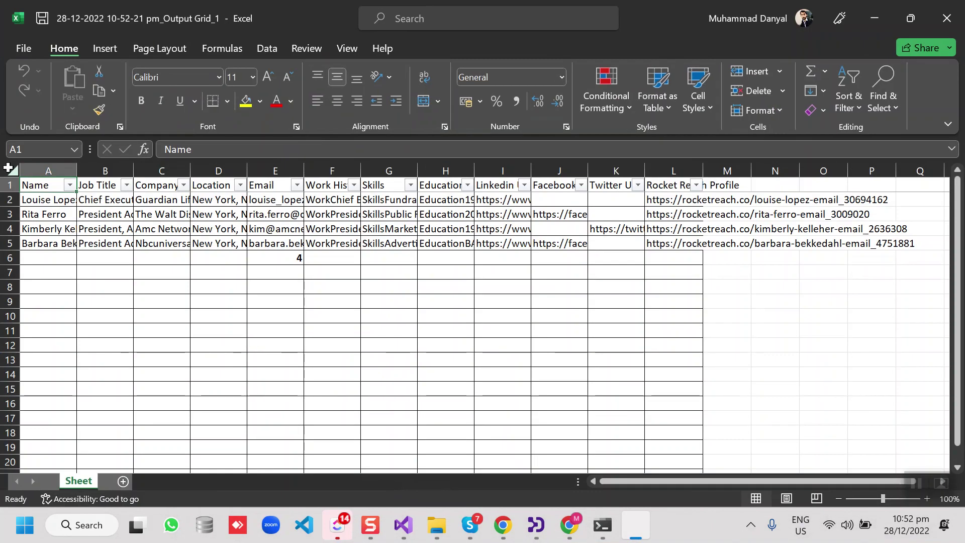
pyautogui.click(12, 169)
pyautogui.moveTo(76, 170); pyautogui.dragTo(136, 173)
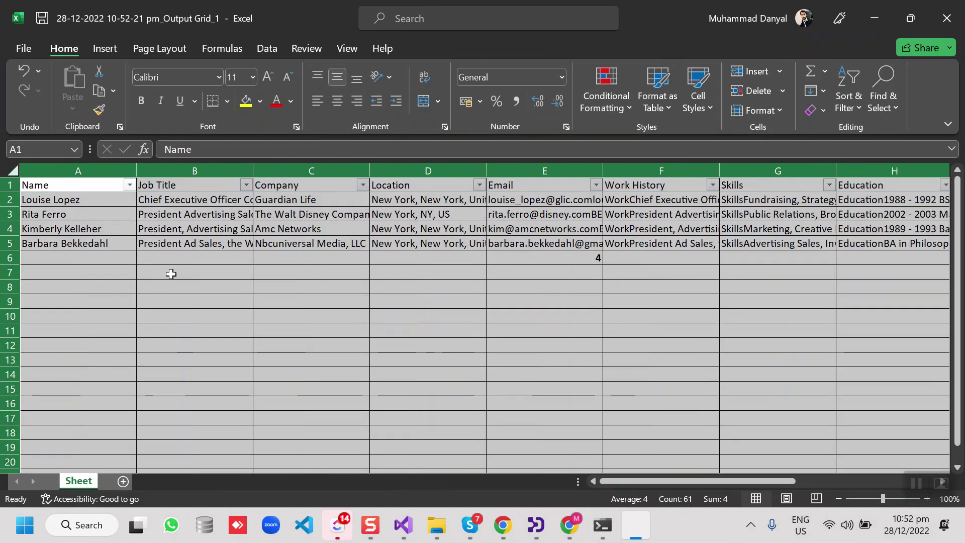
pyautogui.click(264, 315)
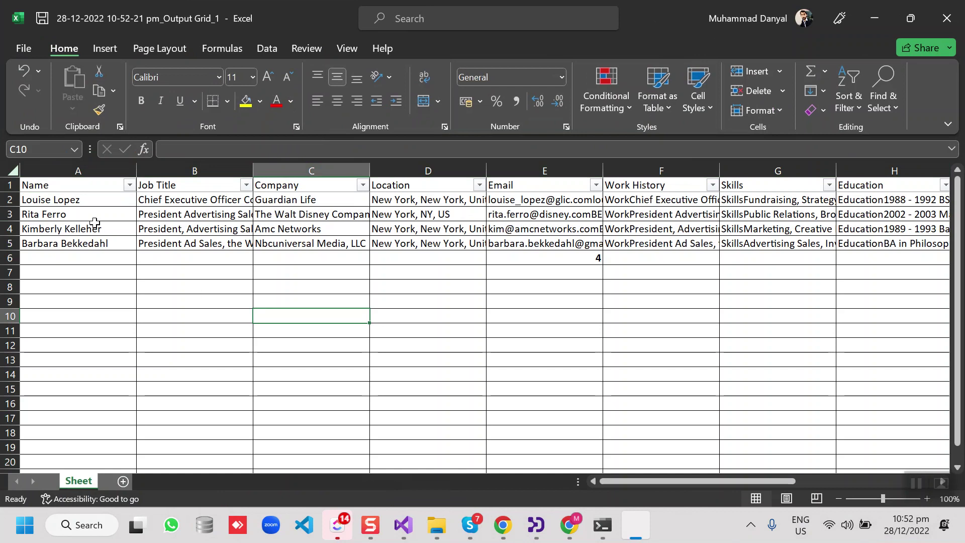
# Review the Name, Job Title, Company and Location headers and the first contact's email cell
pyautogui.click(80, 187)
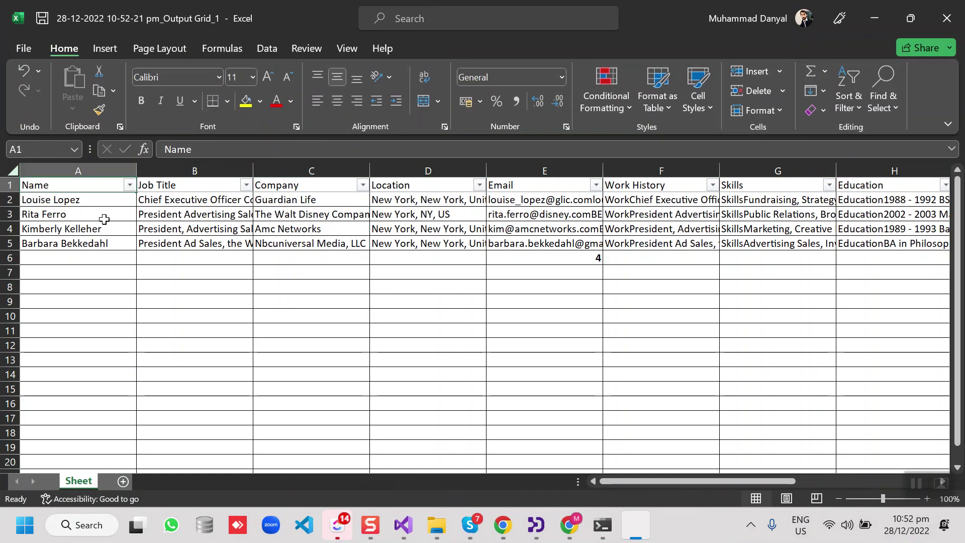
pyautogui.click(203, 190)
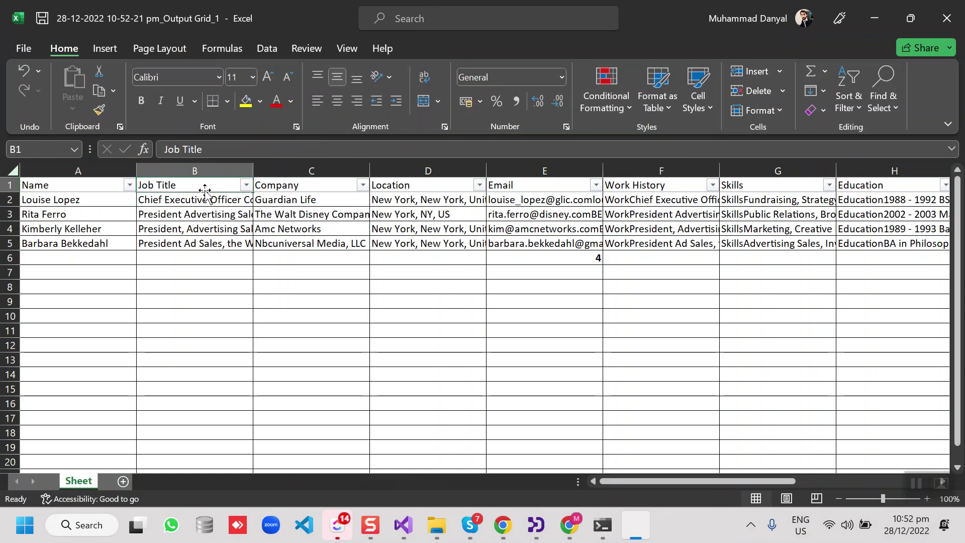
pyautogui.click(302, 187)
pyautogui.click(420, 187)
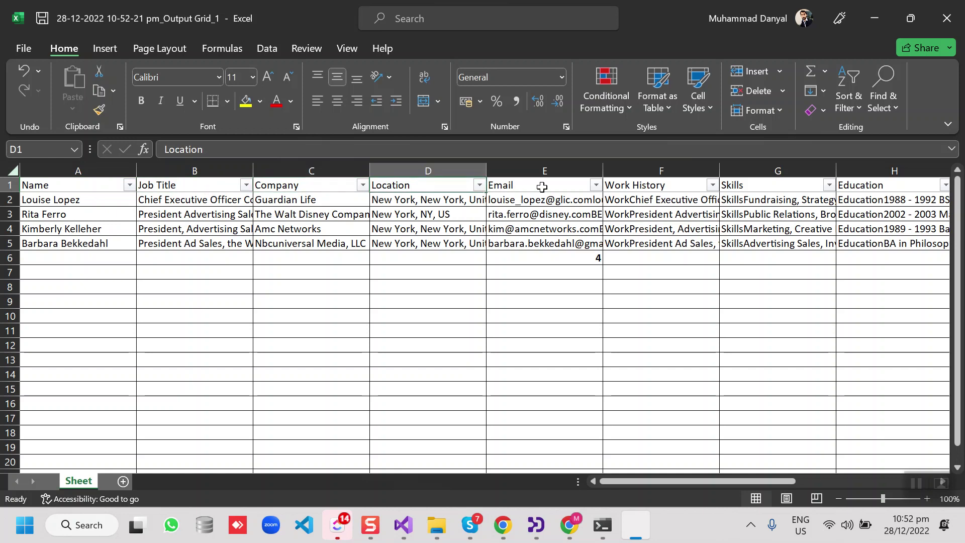
pyautogui.click(536, 202)
pyautogui.moveTo(511, 161); pyautogui.dragTo(511, 204)
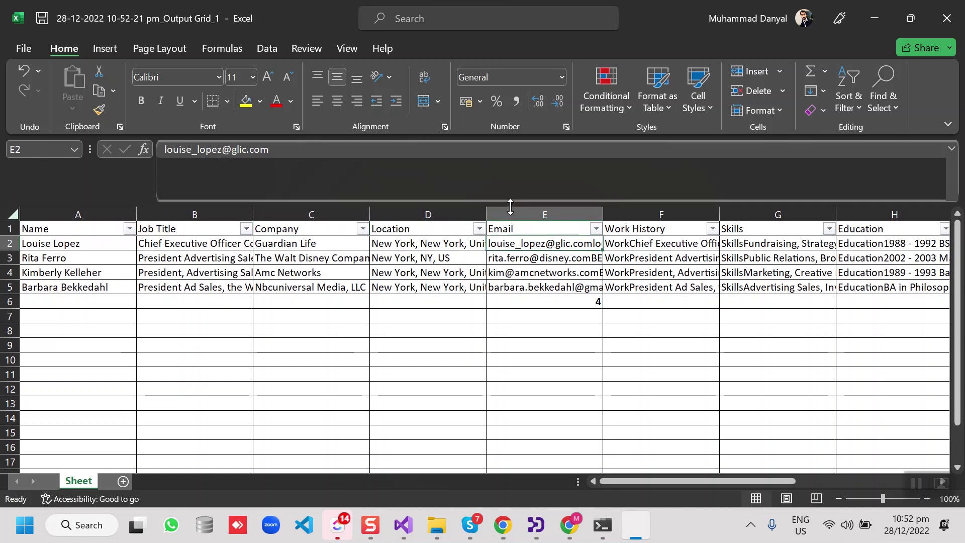
# Inspect other contacts' multi-line email entries, selecting the BEST PROFESSIONAL line in E5
pyautogui.click(528, 257)
pyautogui.click(525, 275)
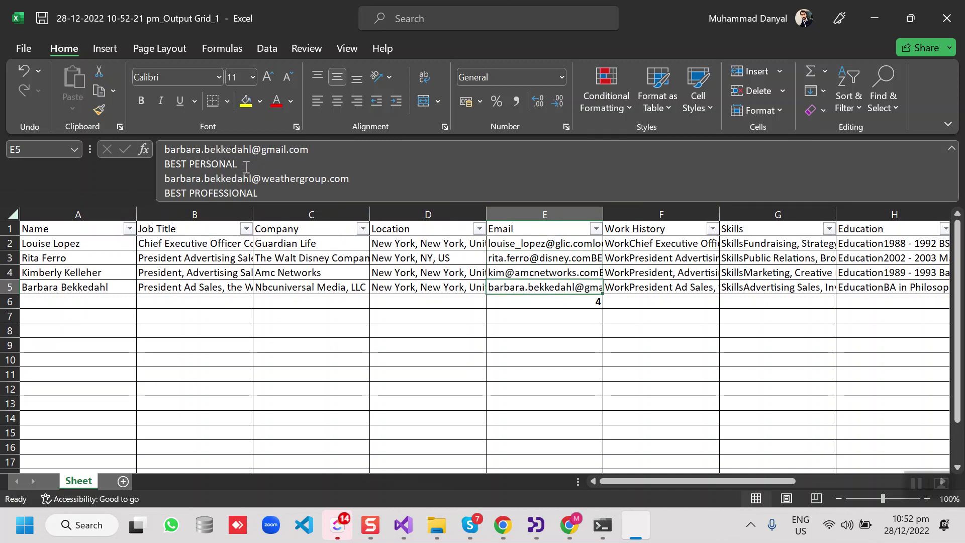
pyautogui.moveTo(245, 165); pyautogui.dragTo(151, 163)
pyautogui.click(271, 197)
pyautogui.moveTo(271, 197); pyautogui.dragTo(163, 194)
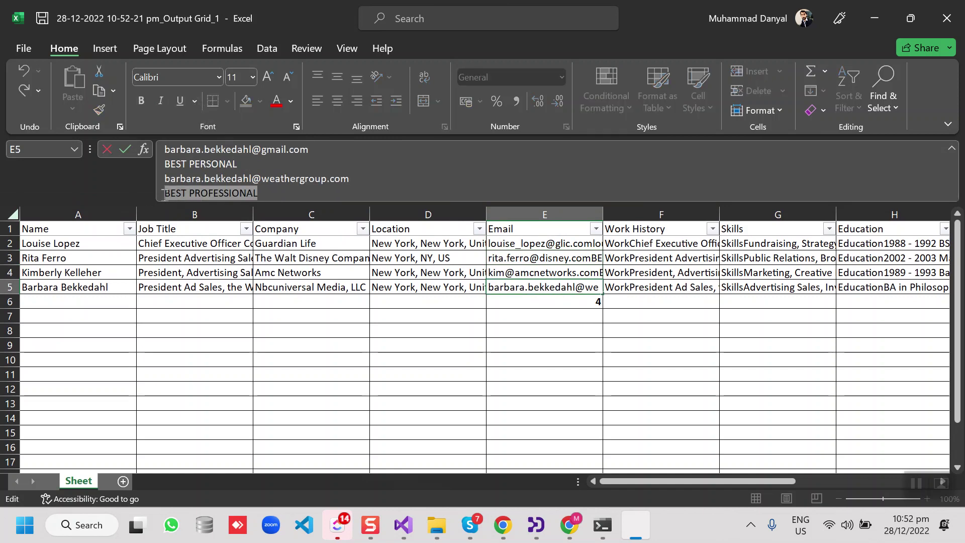
# Finish the E5 edit so row 5 shows every email, then review the contacts' work history, skills and education cells
pyautogui.click(627, 259)
pyautogui.click(642, 243)
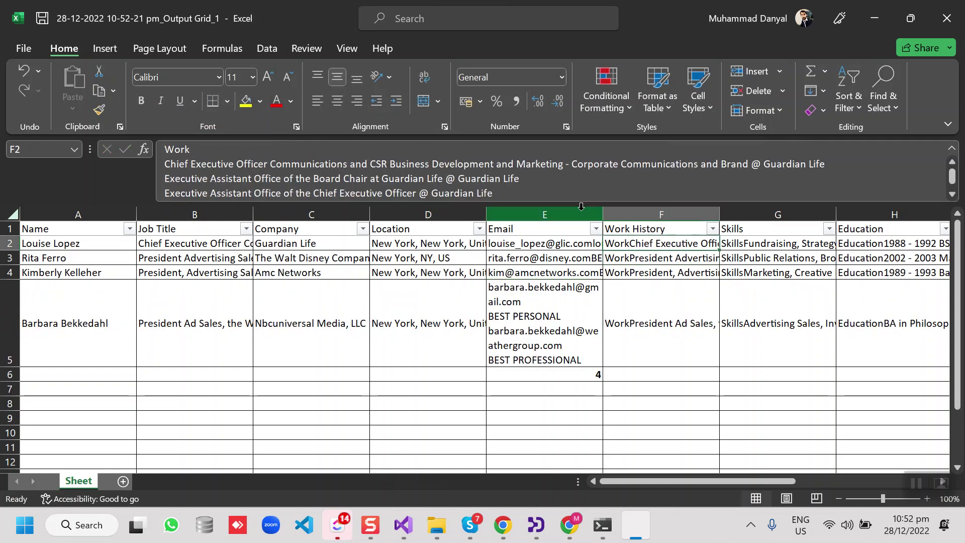
pyautogui.moveTo(567, 200); pyautogui.dragTo(575, 259)
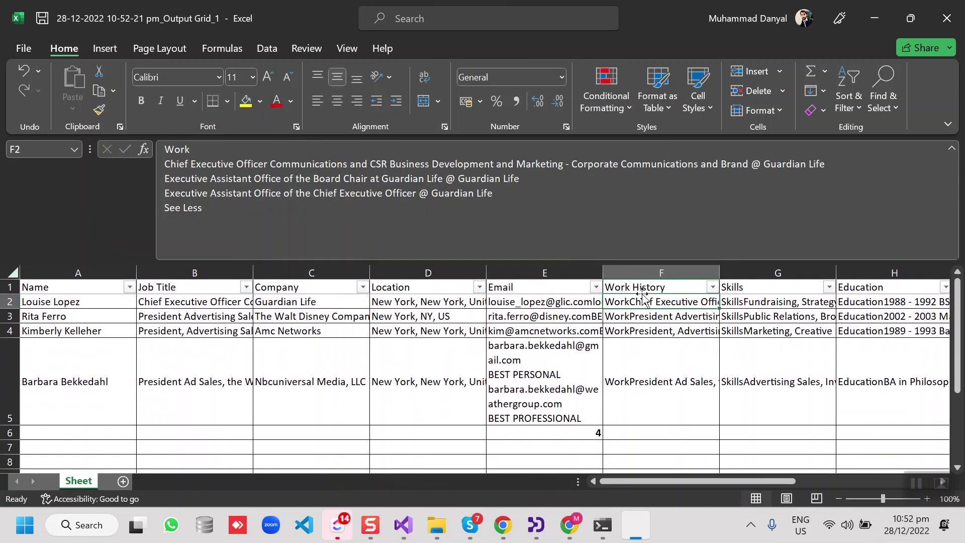
pyautogui.click(799, 304)
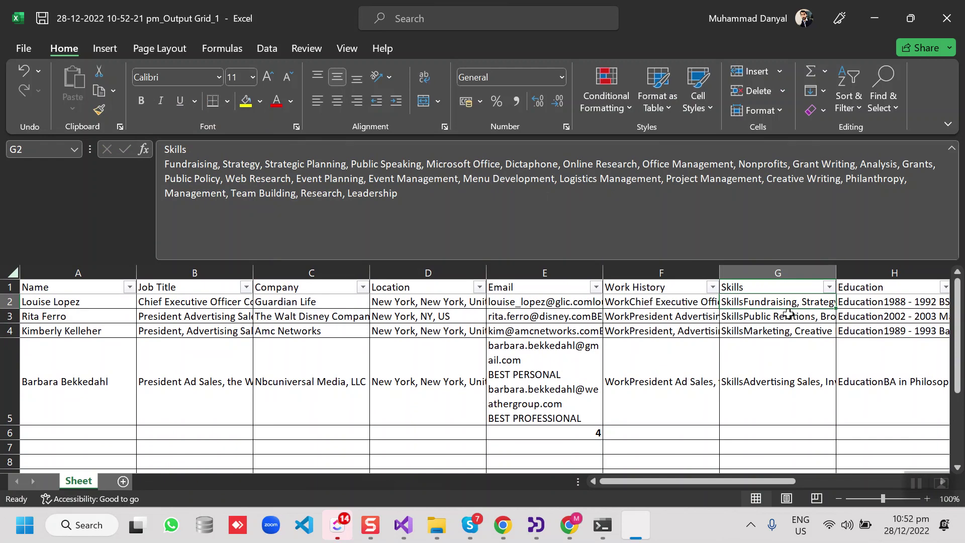
pyautogui.click(786, 317)
pyautogui.click(872, 304)
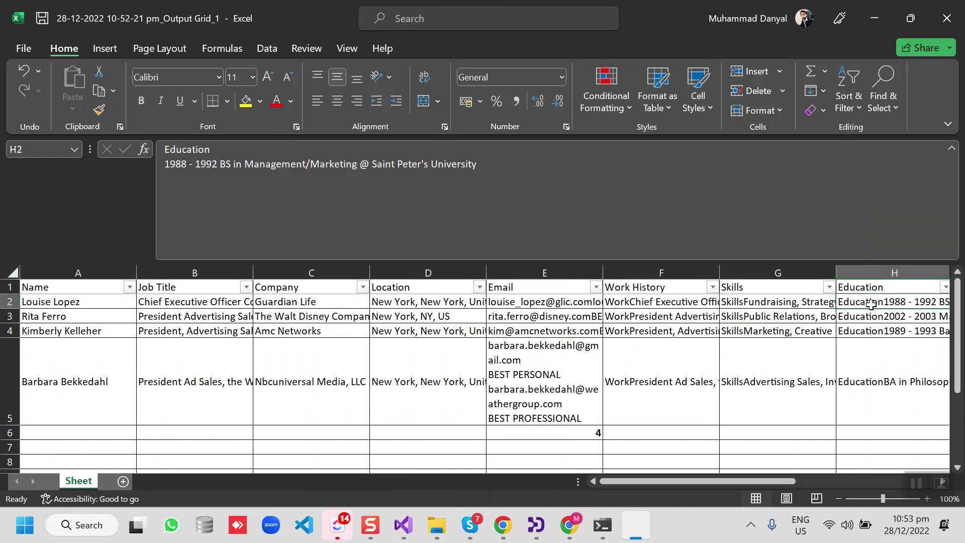
pyautogui.moveTo(676, 480); pyautogui.dragTo(789, 480)
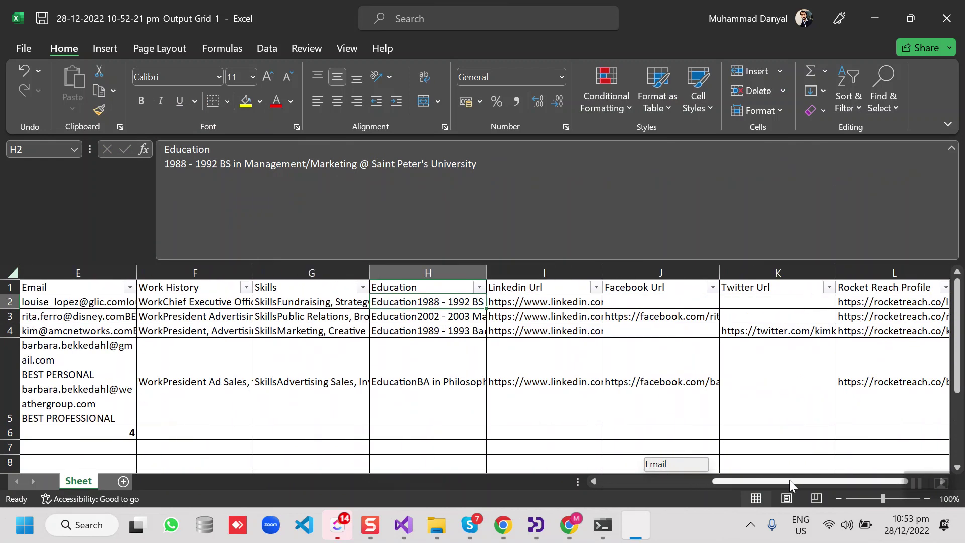
# Review the LinkedIn, Facebook, Twitter and RocketReach profile link cells for the contacts
pyautogui.click(528, 305)
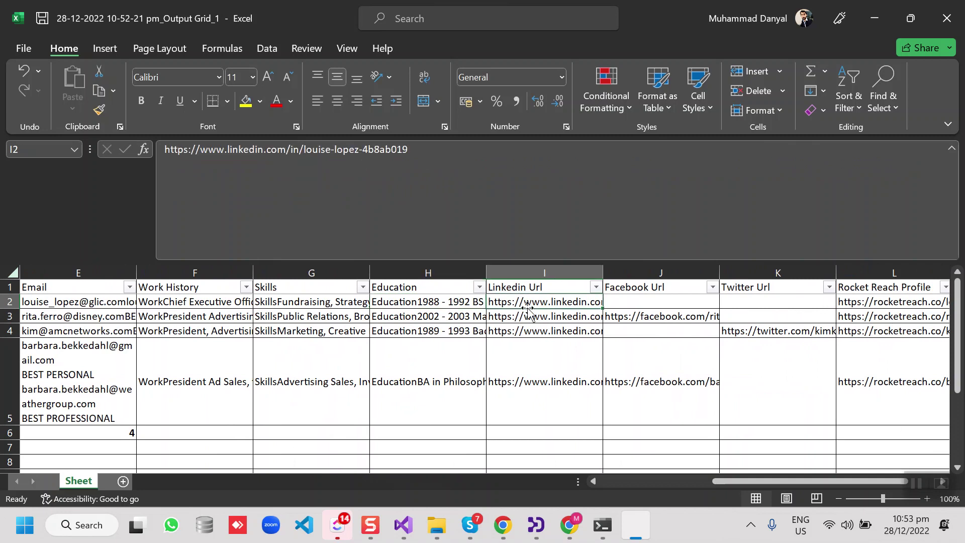
pyautogui.click(638, 320)
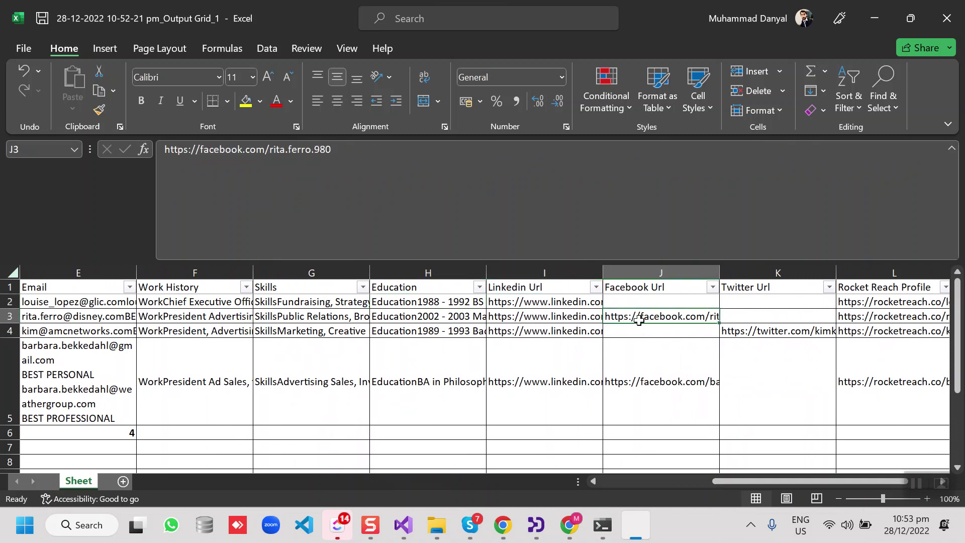
pyautogui.click(762, 335)
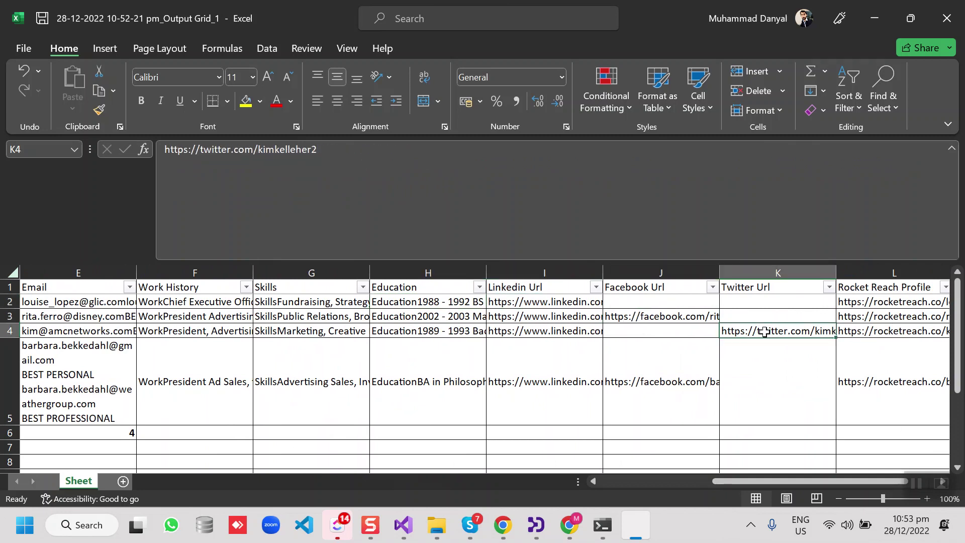
pyautogui.click(871, 330)
pyautogui.moveTo(833, 480); pyautogui.dragTo(863, 480)
# Close the workbook without saving and return to the scraper as its grid fills with more contacts
pyautogui.click(947, 18)
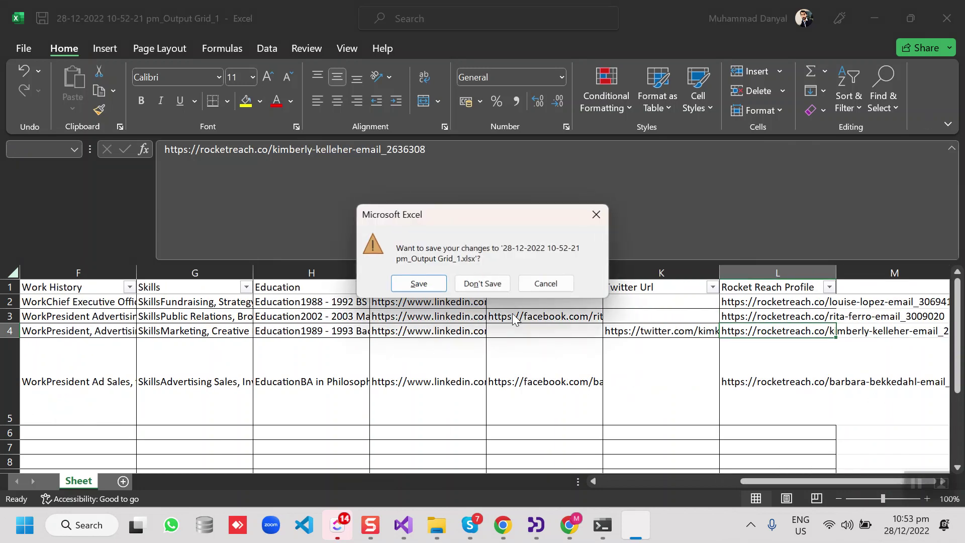
pyautogui.click(485, 285)
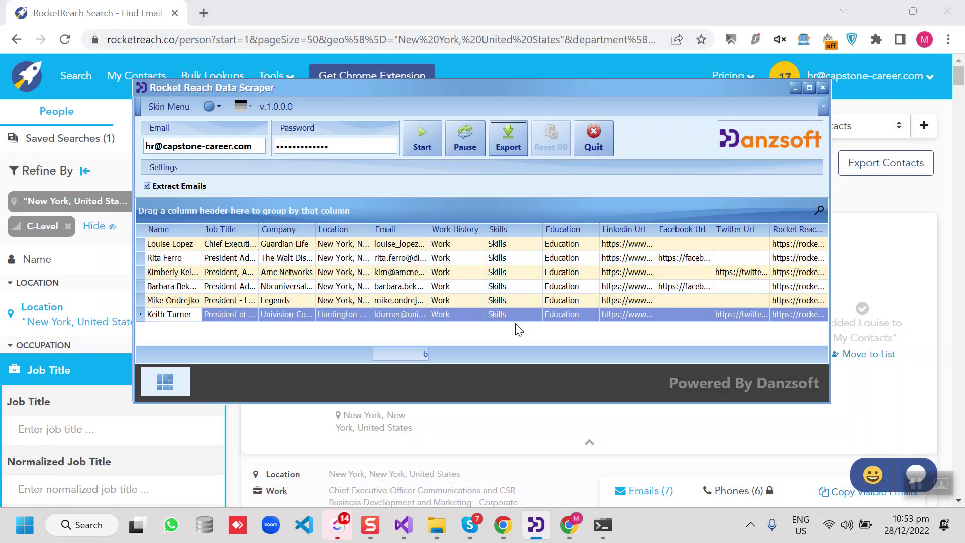